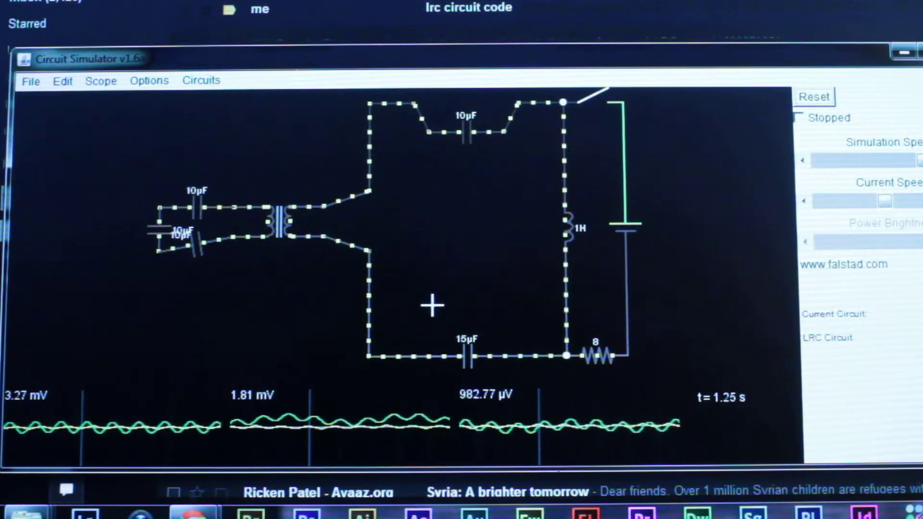
Step: Reset the simulation to time zero, then close the switch to connect the battery
click(822, 96)
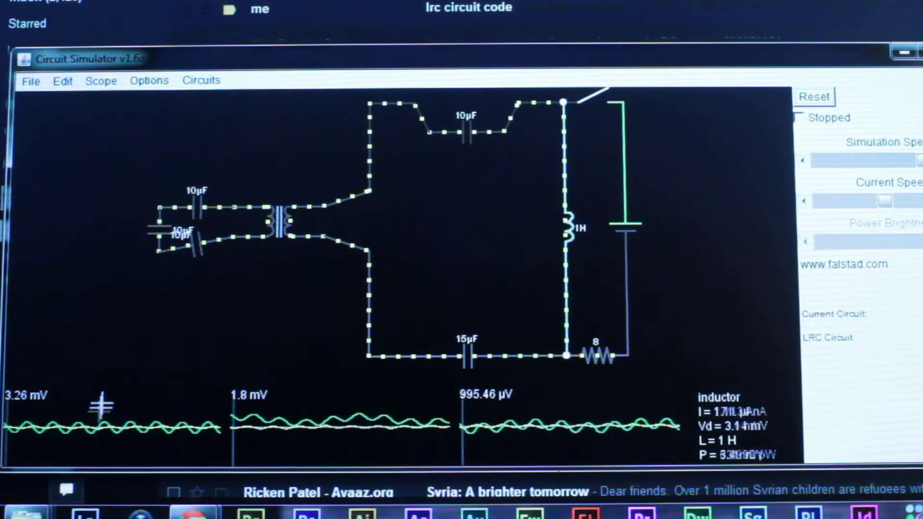
click(605, 94)
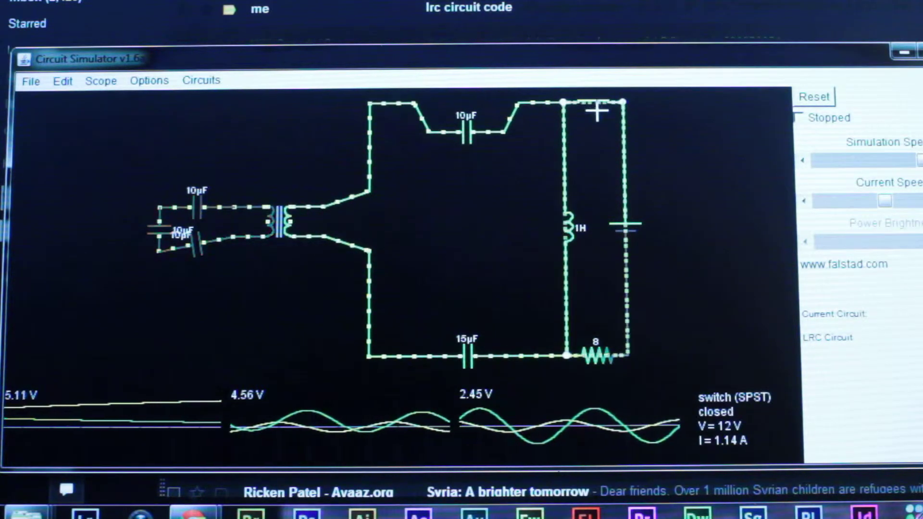
Step: Reopen the SPST switch so the scopes show ringing bursts peaking near 4.49 kV
click(596, 107)
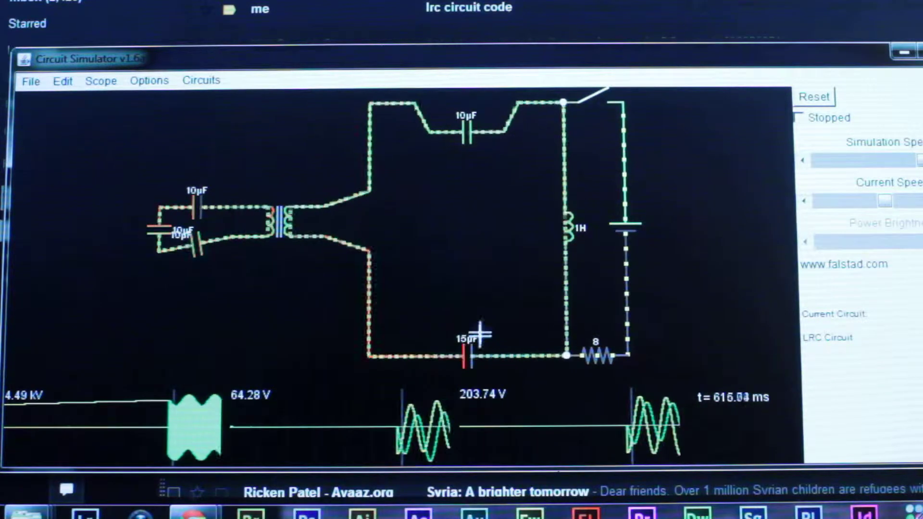